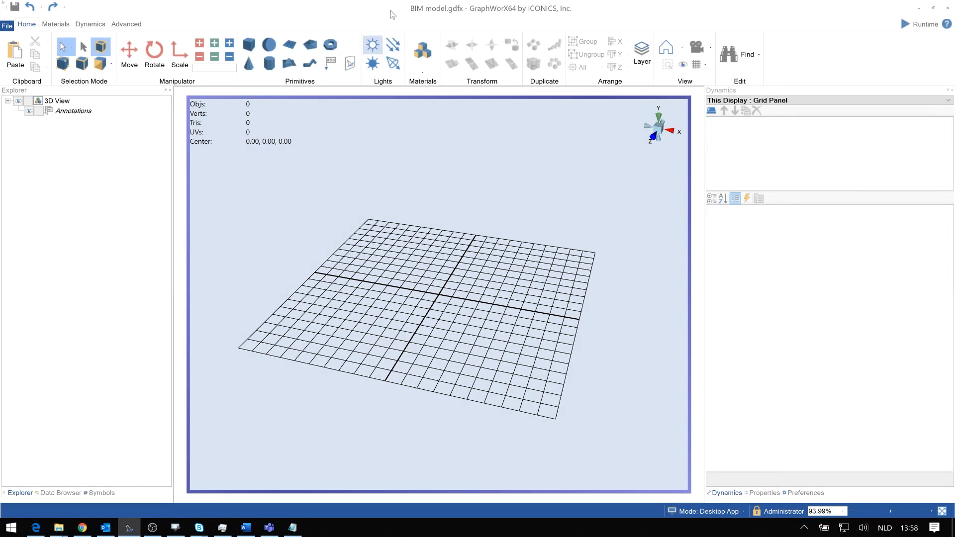
# Choose BIM Model.ifc for import, filtering the file list to BIM files (*.ifc, *.xbim).
pyautogui.click(9, 24)
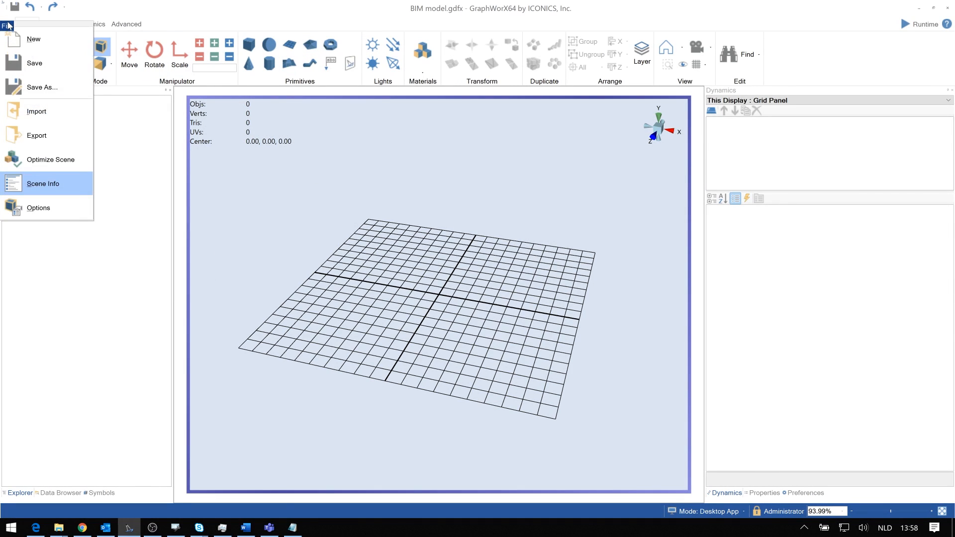
pyautogui.click(45, 117)
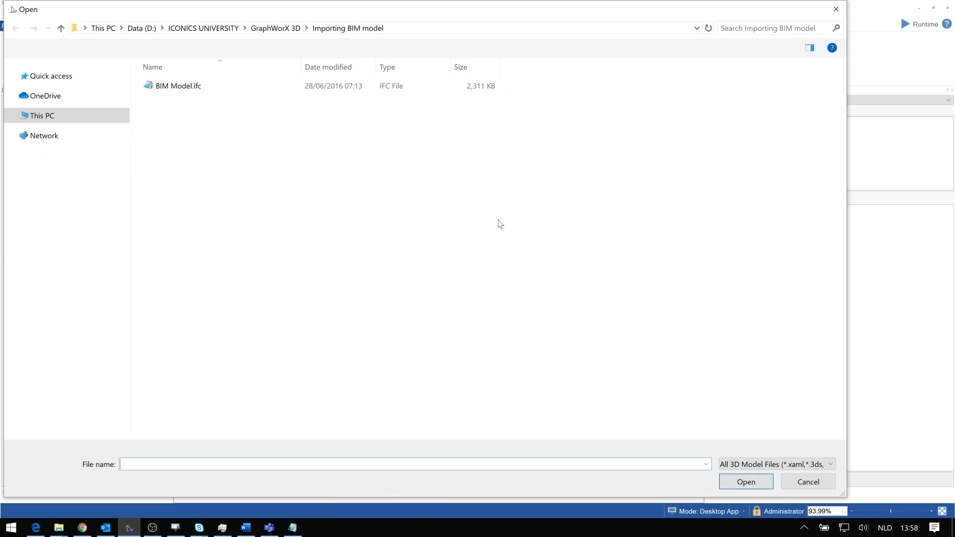
pyautogui.click(735, 464)
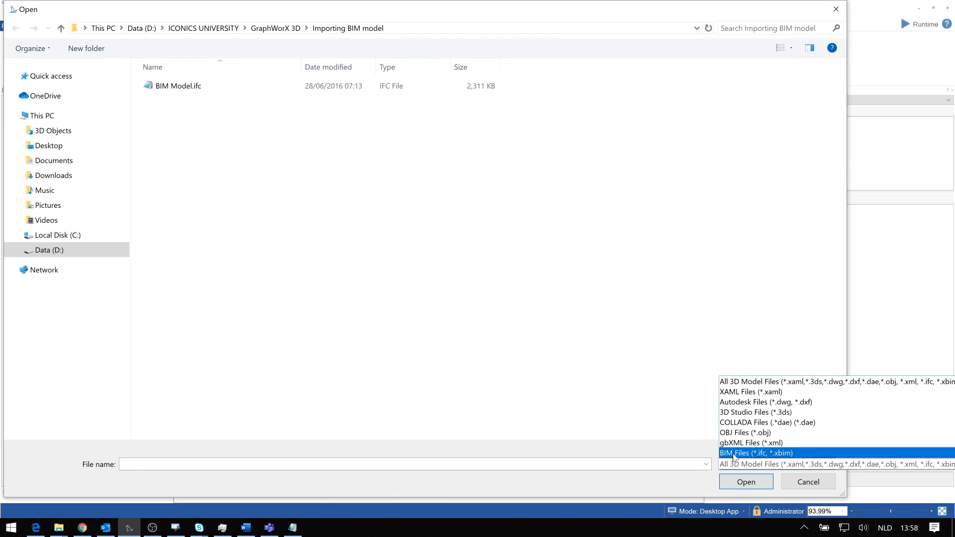
pyautogui.click(733, 453)
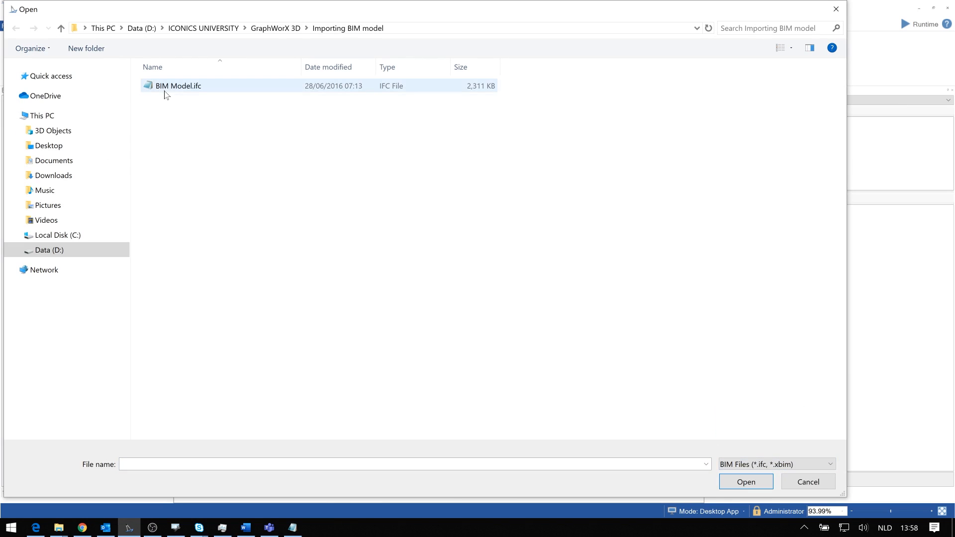
pyautogui.click(177, 88)
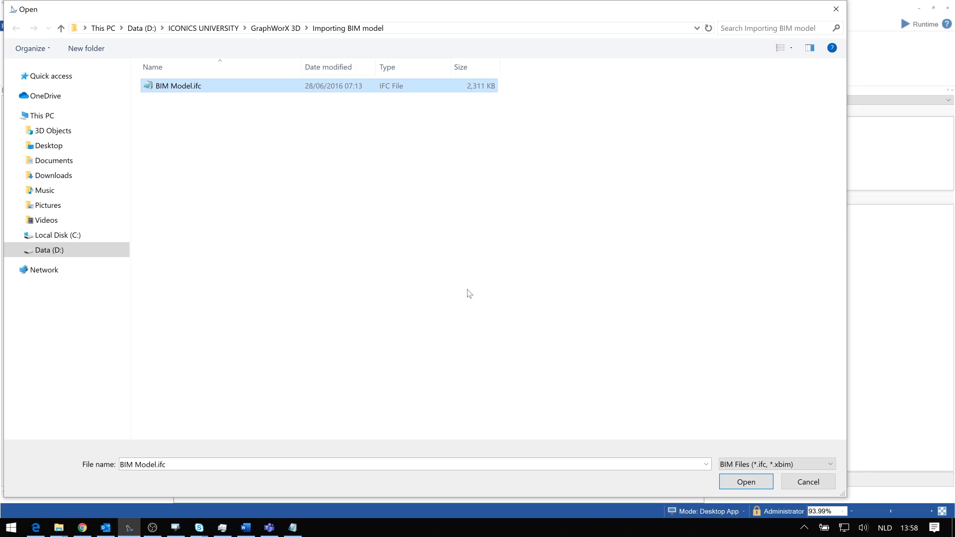
pyautogui.click(745, 482)
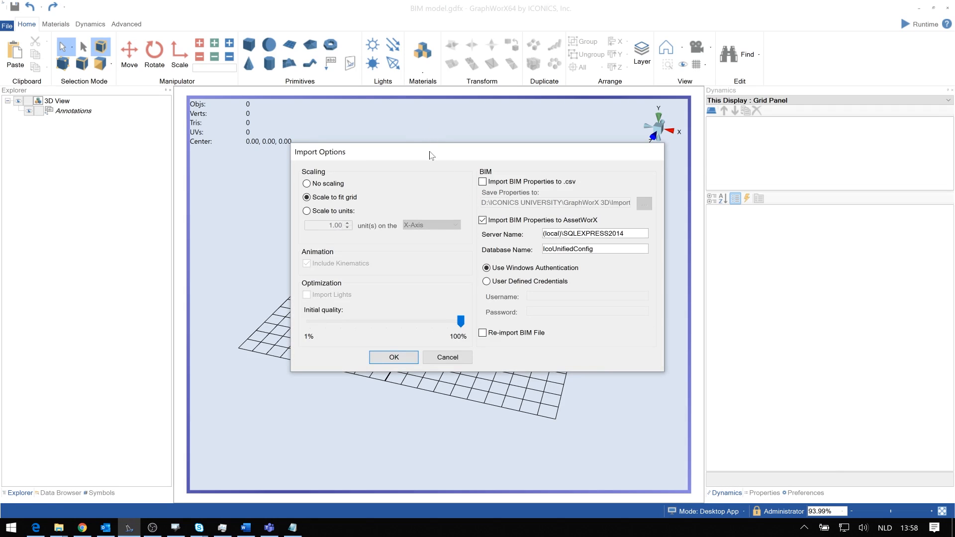
# Import the BIM model scaled to fit the grid, with the import of BIM properties to .csv and AssetWorX turned off.
pyautogui.moveTo(431, 156); pyautogui.dragTo(395, 147)
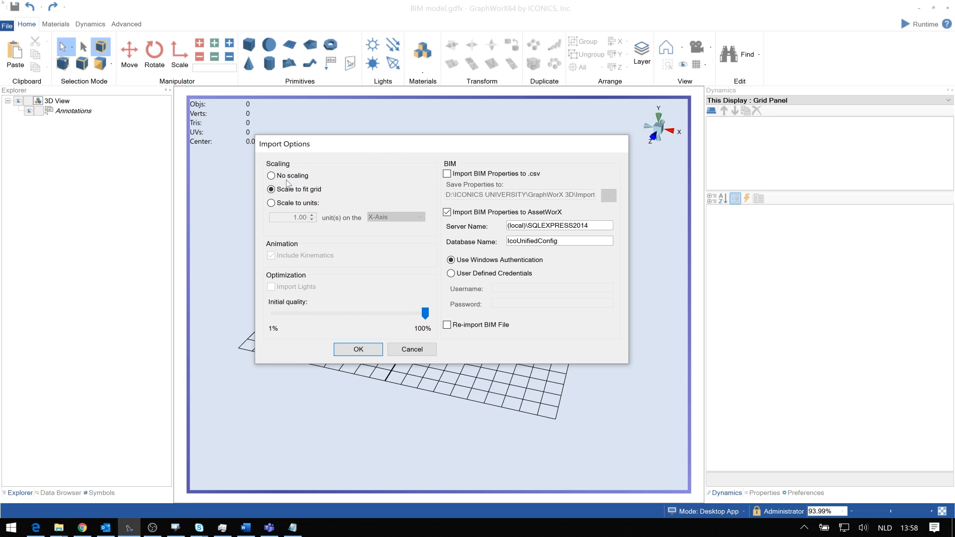
pyautogui.click(271, 176)
pyautogui.click(271, 189)
pyautogui.click(447, 173)
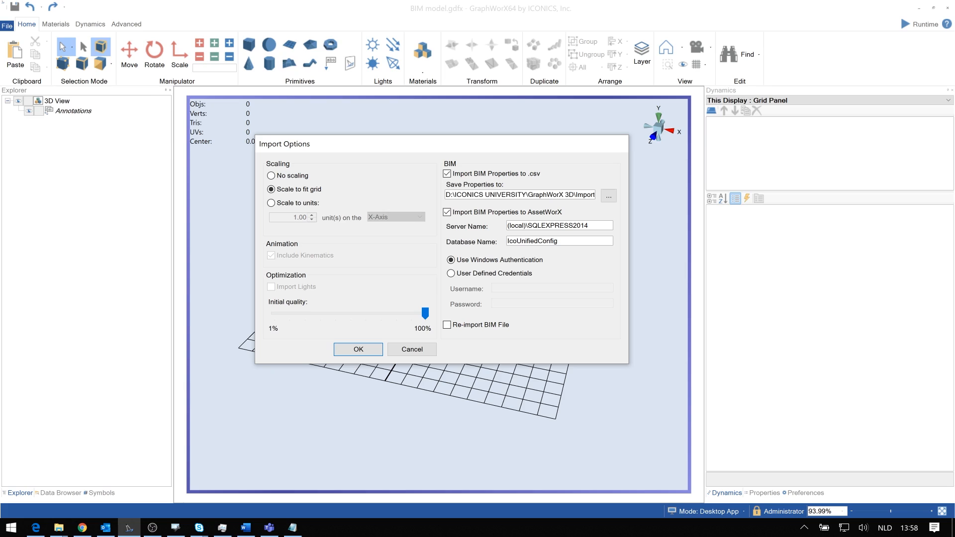
pyautogui.click(446, 174)
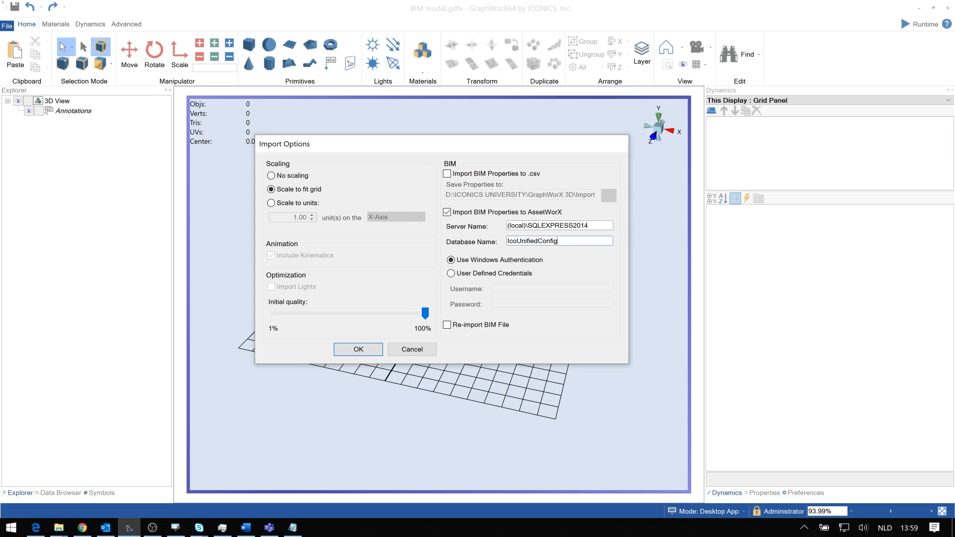
pyautogui.doubleClick(527, 241)
pyautogui.click(447, 213)
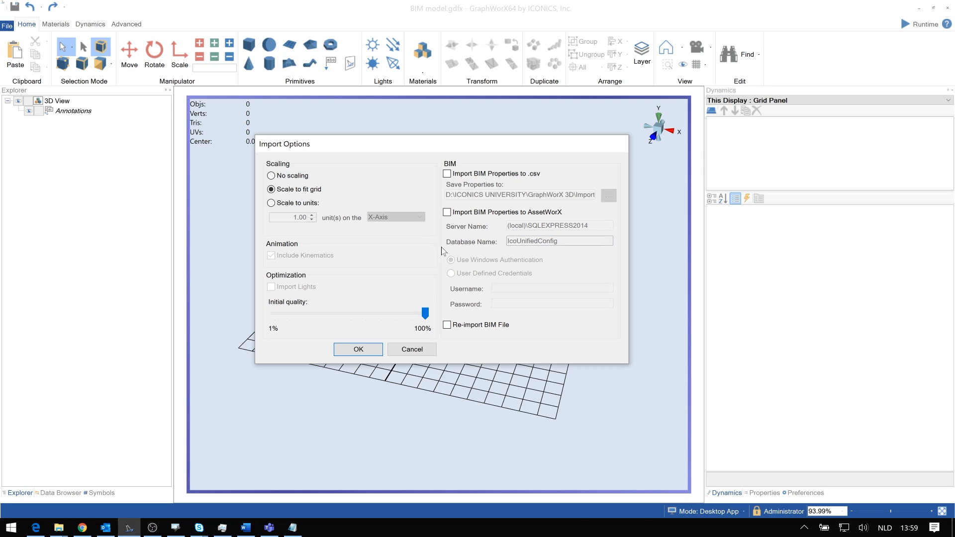
pyautogui.click(446, 326)
pyautogui.click(358, 350)
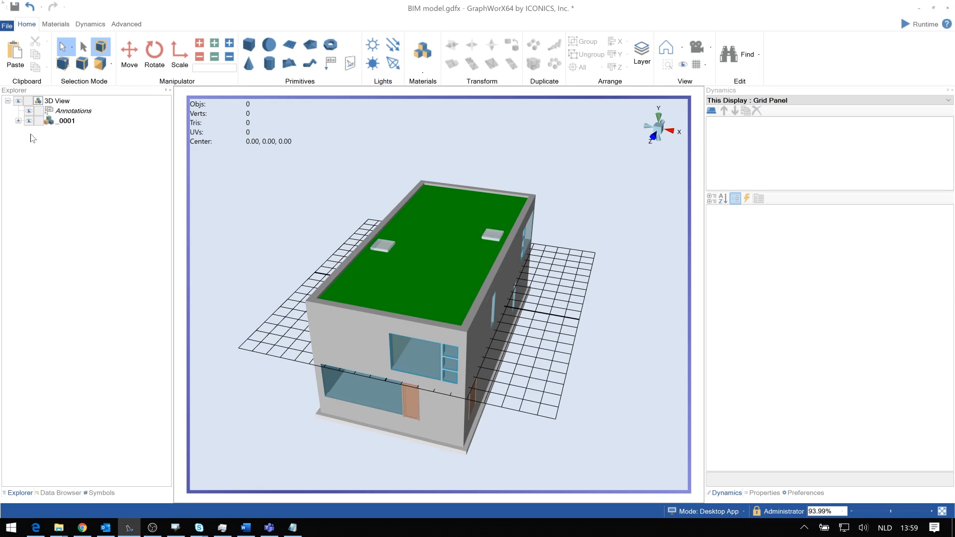
# Add a Hide dynamic to the 3D geometry inside the BasicRoofLiveRoof model of the imported building.
pyautogui.click(19, 121)
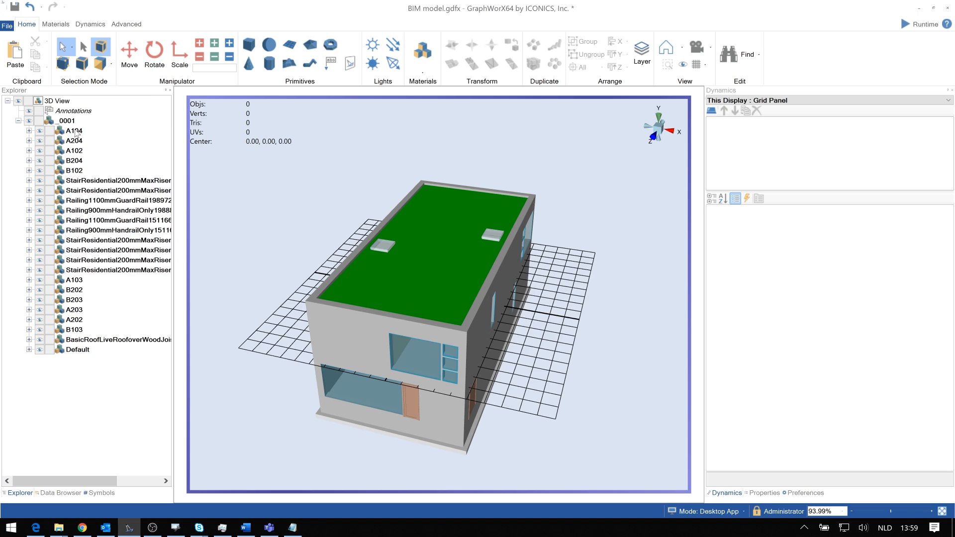
pyautogui.click(29, 339)
pyautogui.click(84, 351)
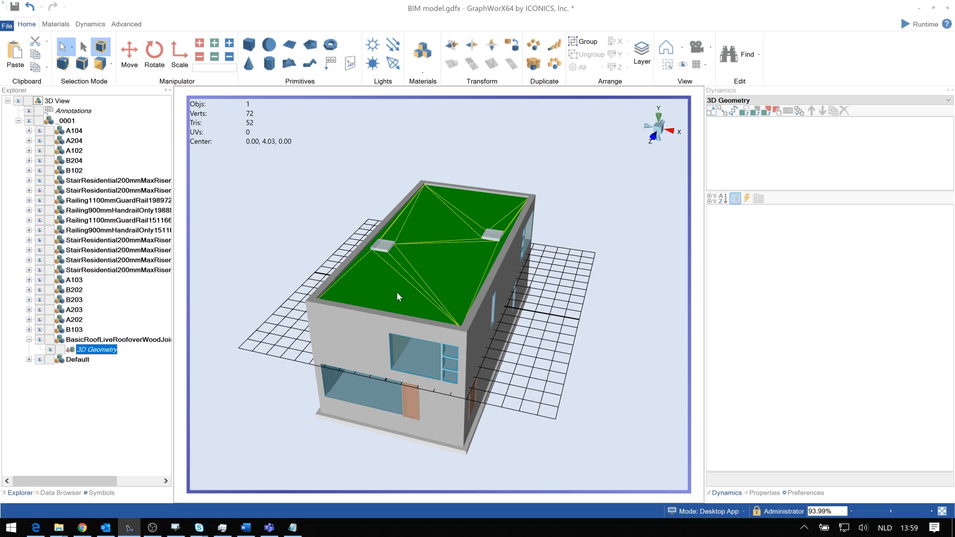
pyautogui.click(91, 25)
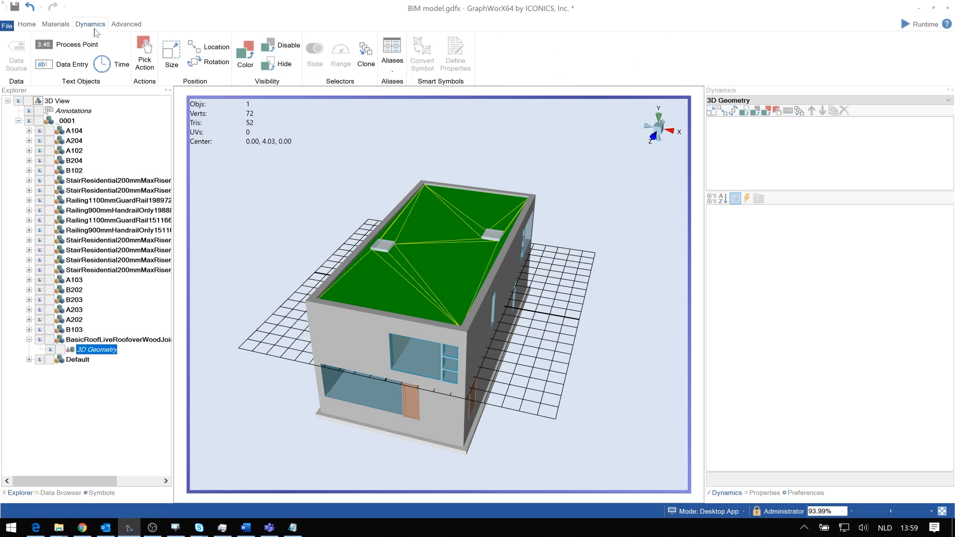
pyautogui.click(279, 64)
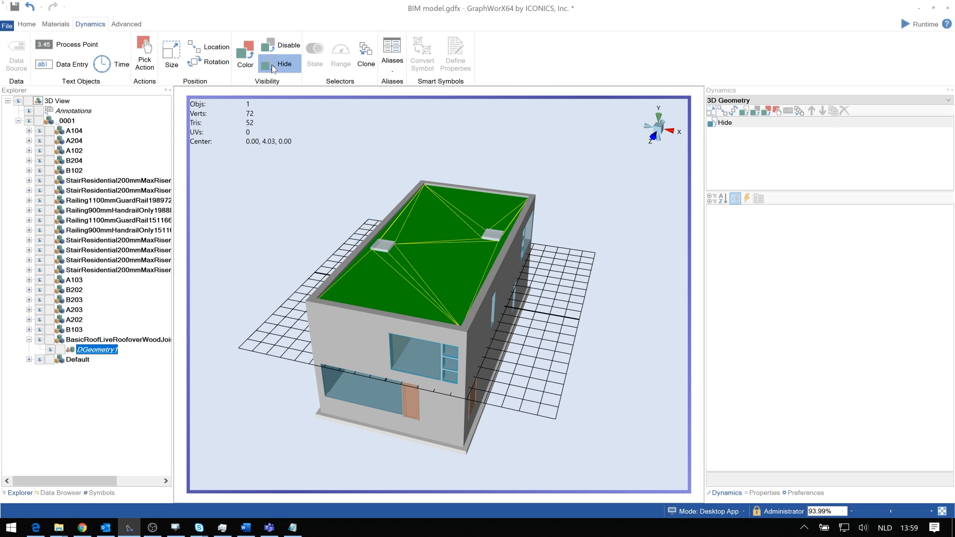
# Set the Hide dynamic's data source to a new local simulation variable named HideMyRoof.
pyautogui.click(930, 253)
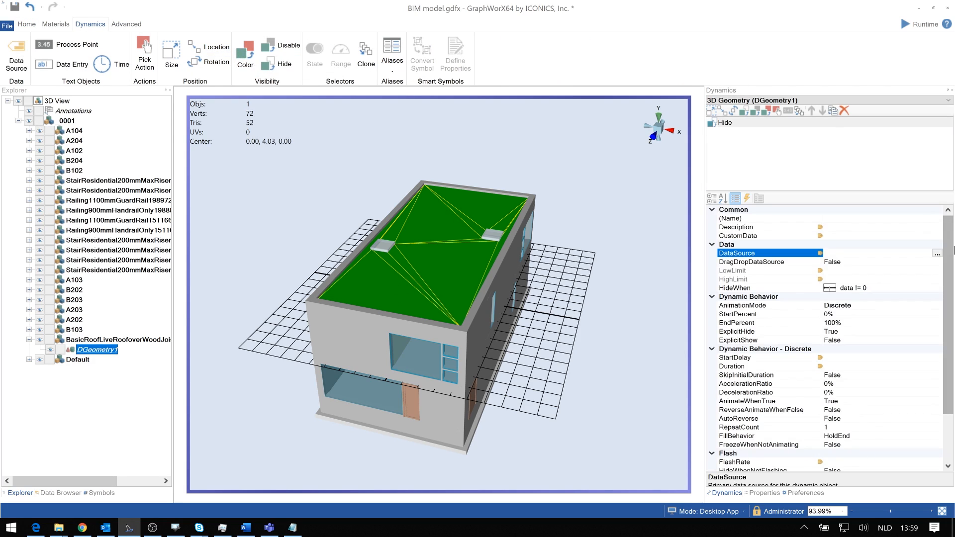
pyautogui.click(937, 253)
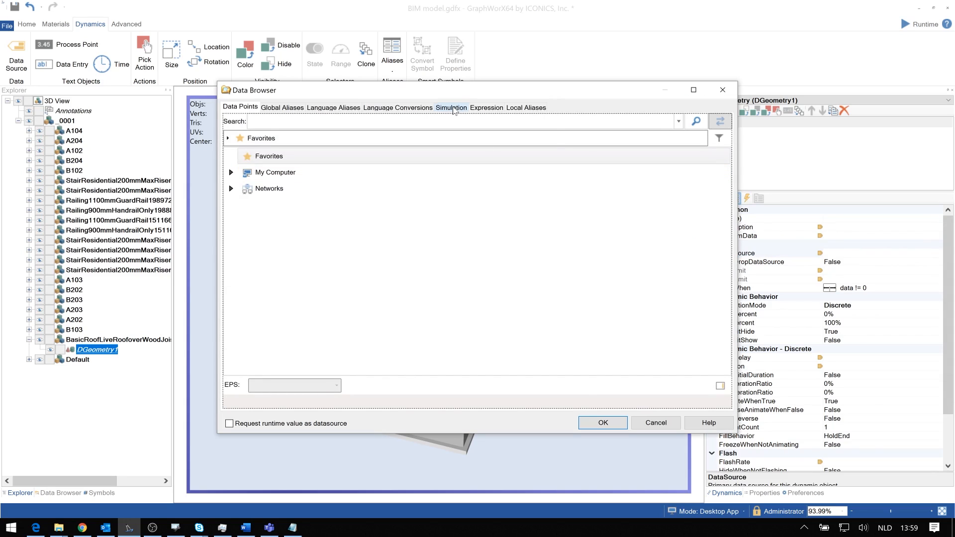
pyautogui.click(451, 107)
pyautogui.click(654, 123)
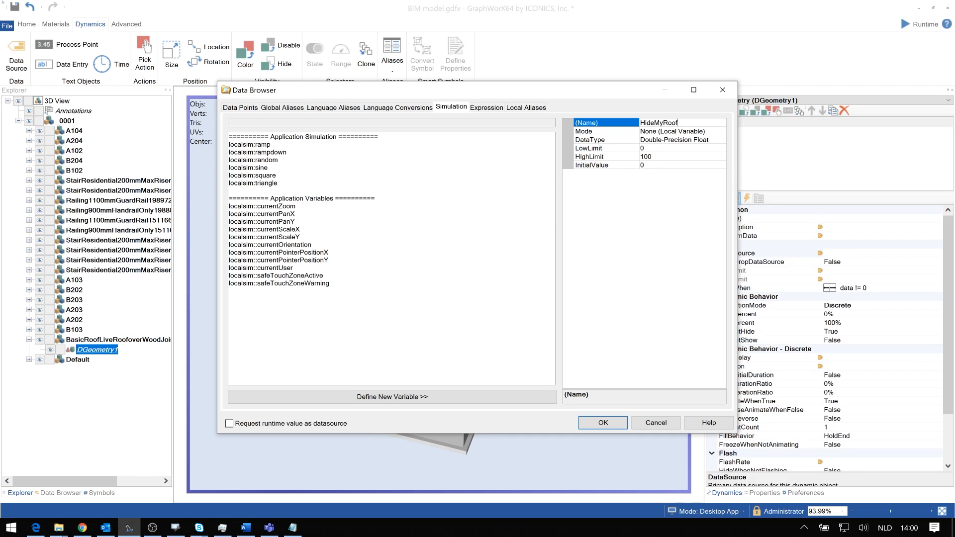
pyautogui.click(603, 422)
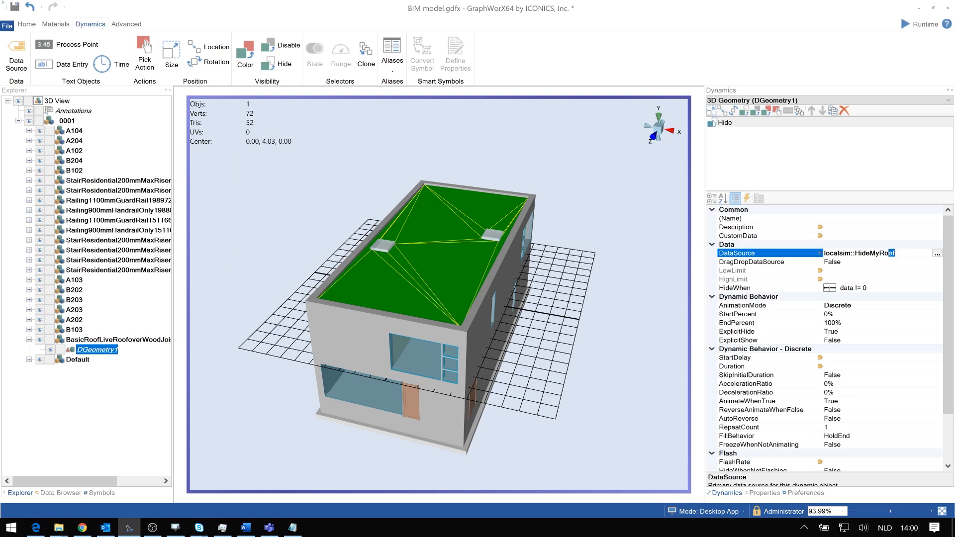
# Copy the Hide dynamic's data source, then add a Pick dynamic to the roof geometry with the Toggle Value command.
pyautogui.moveTo(896, 254); pyautogui.dragTo(815, 258)
pyautogui.hotkey('ctrl', 'c')
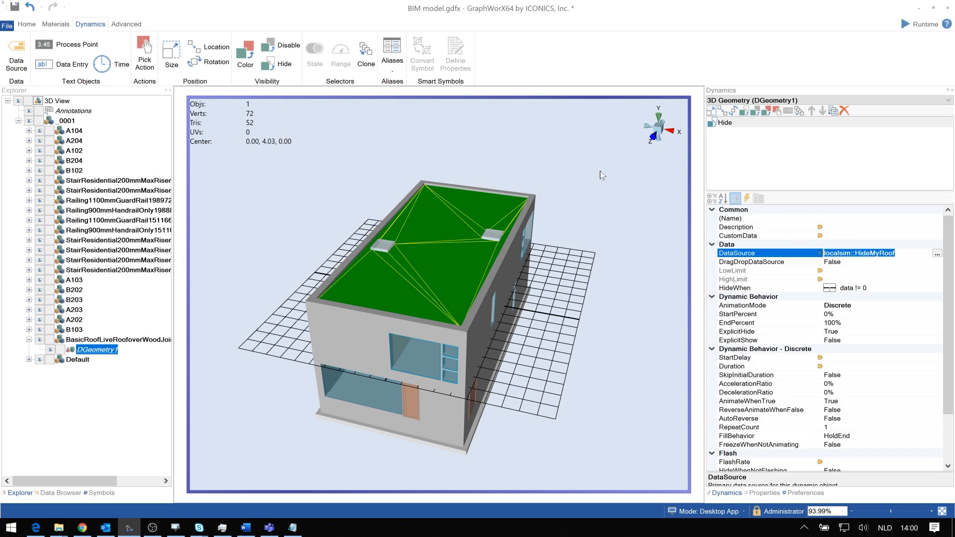
pyautogui.click(777, 110)
pyautogui.click(878, 316)
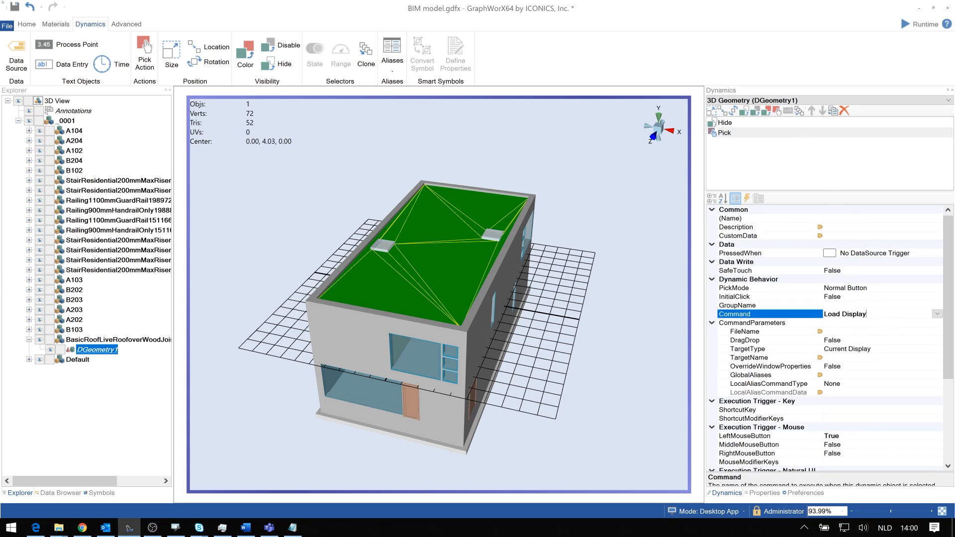
pyautogui.click(937, 314)
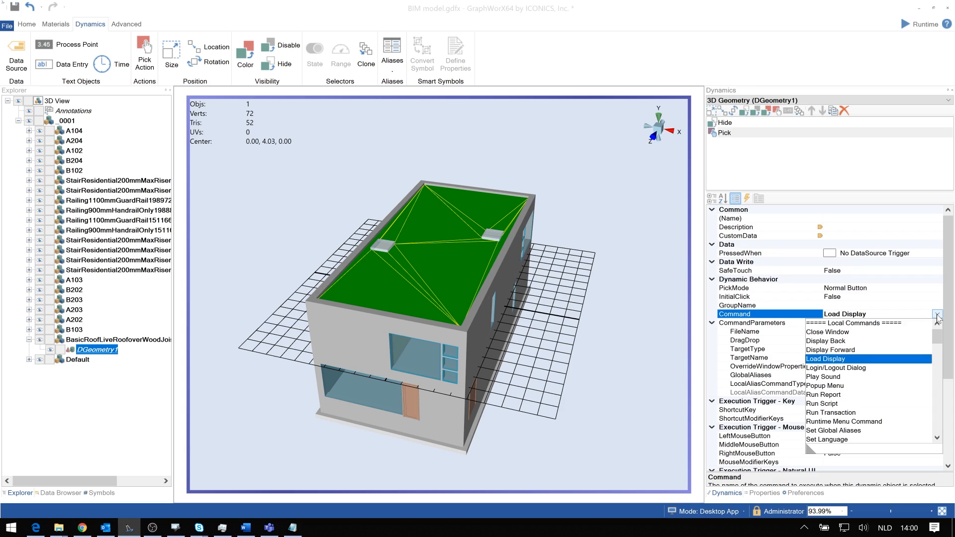
pyautogui.scroll(-3, 869, 433)
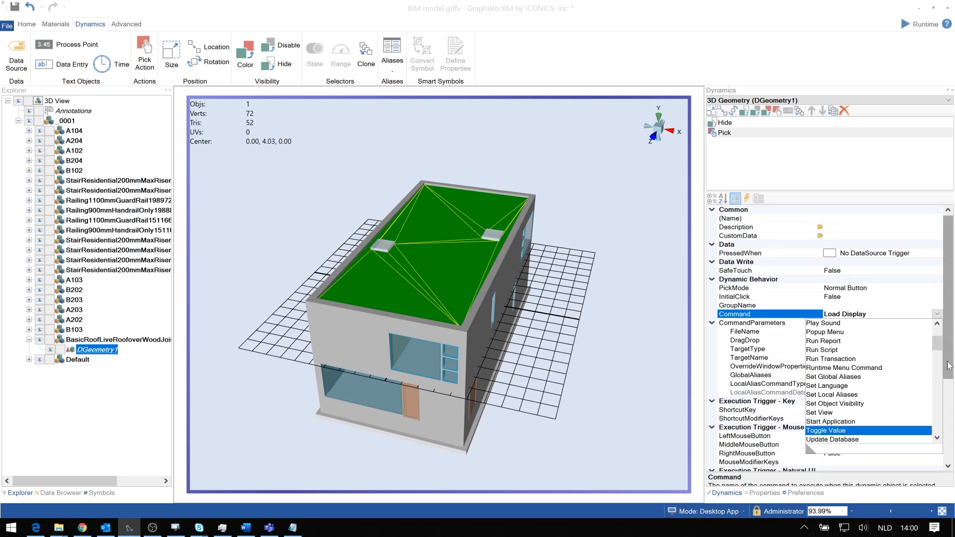
pyautogui.click(815, 431)
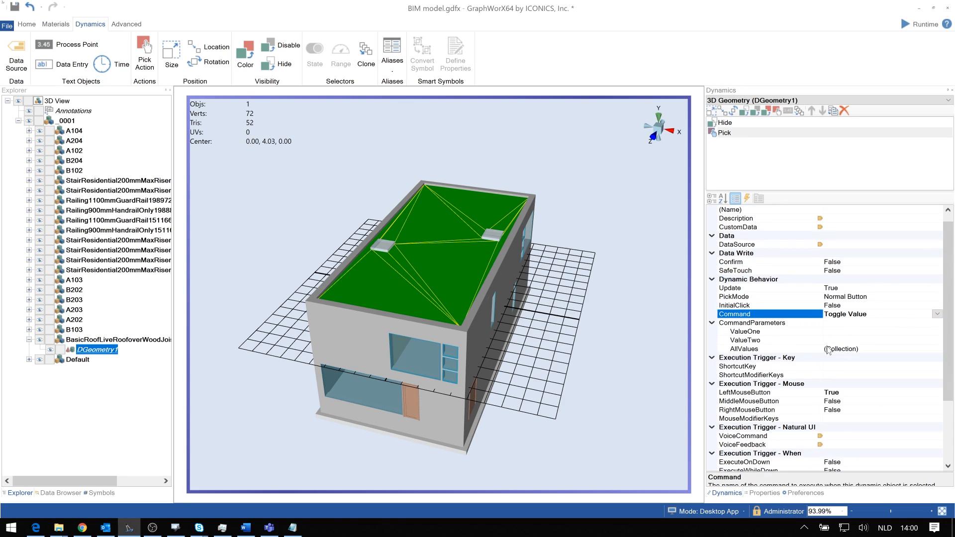
# Make the Pick dynamic toggle between 0 and 1, using localsim::HideMyRoof as its data source.
pyautogui.click(836, 332)
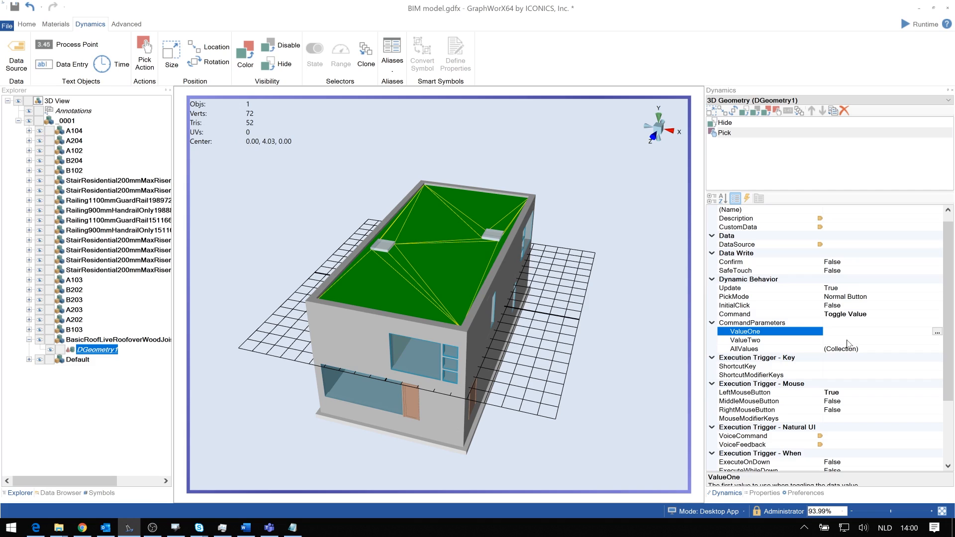
pyautogui.click(831, 342)
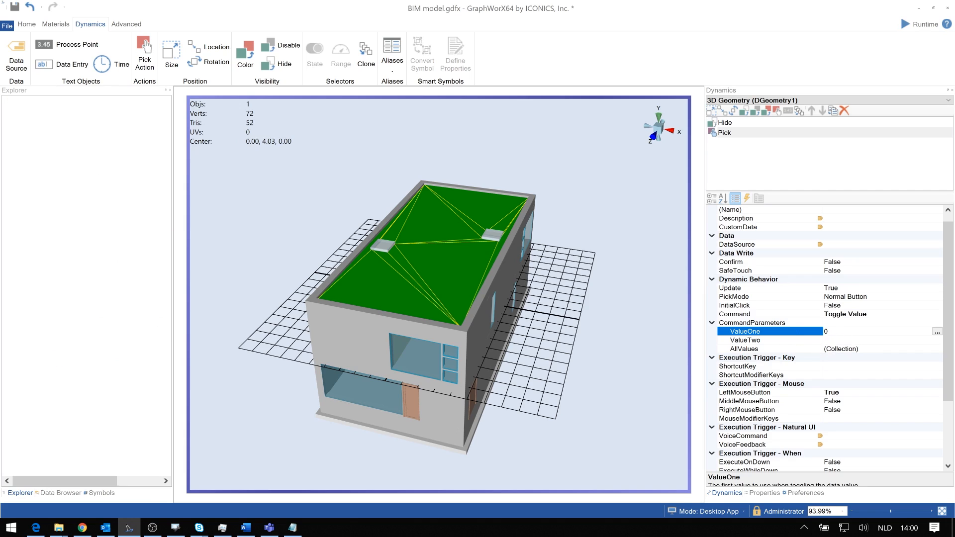
pyautogui.write('1')
pyautogui.click(841, 244)
pyautogui.hotkey('ctrl', 'v')
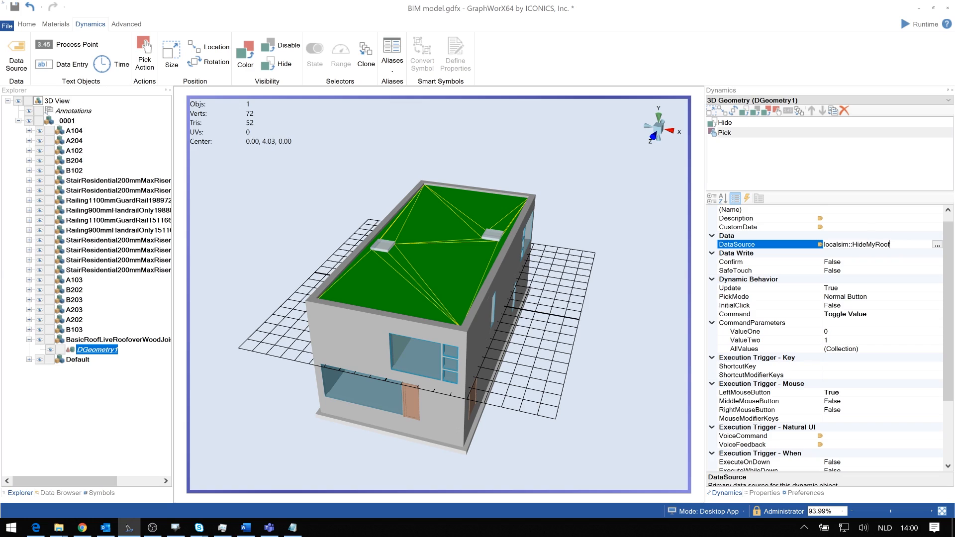
# Copy the roof geometry and paste its dynamics onto IfcWallStandardCase2 under Level2 of IfcBuilding.
pyautogui.rightClick(92, 353)
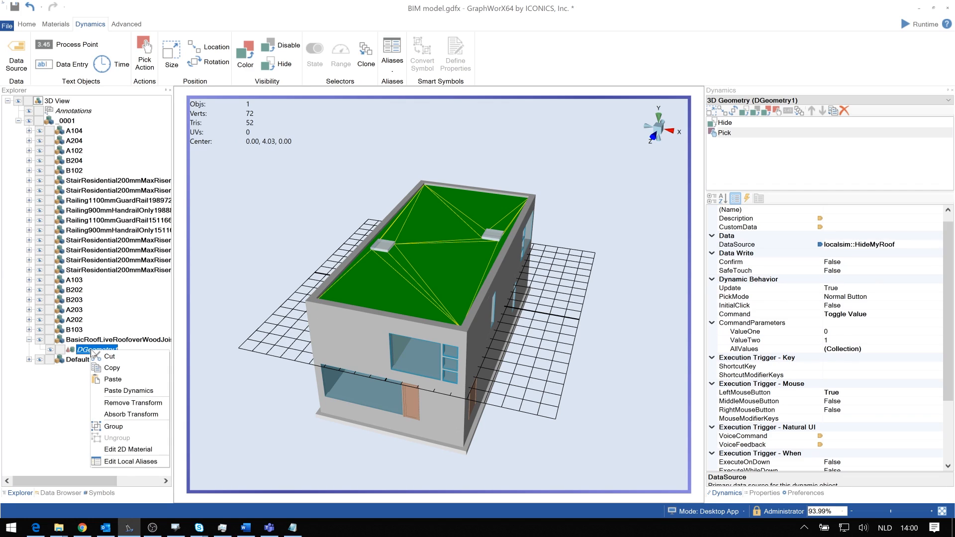
pyautogui.click(115, 369)
pyautogui.click(29, 360)
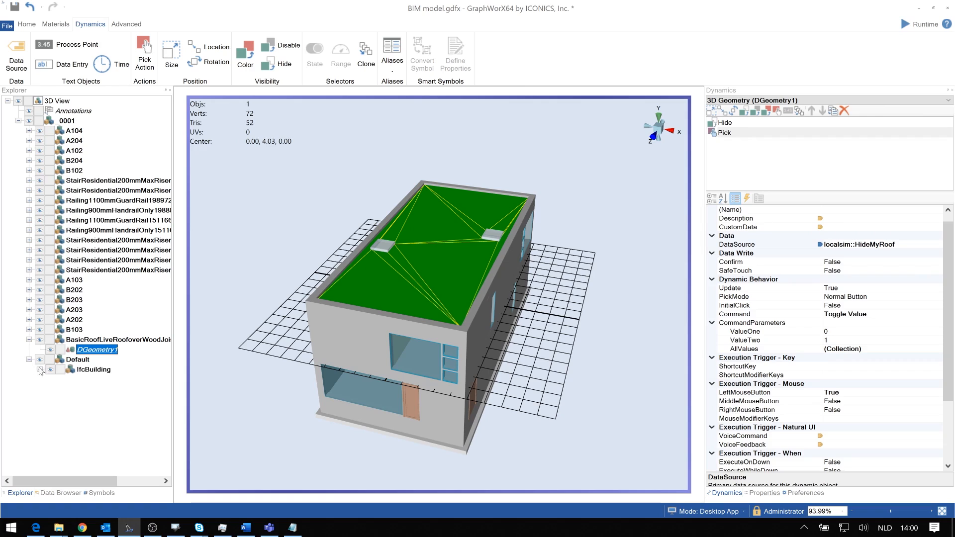
pyautogui.click(40, 370)
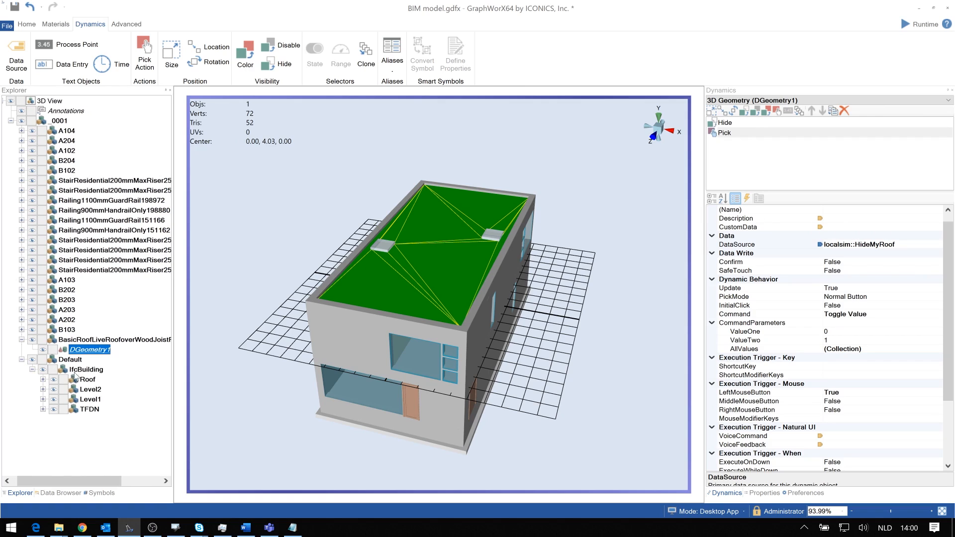
pyautogui.doubleClick(90, 390)
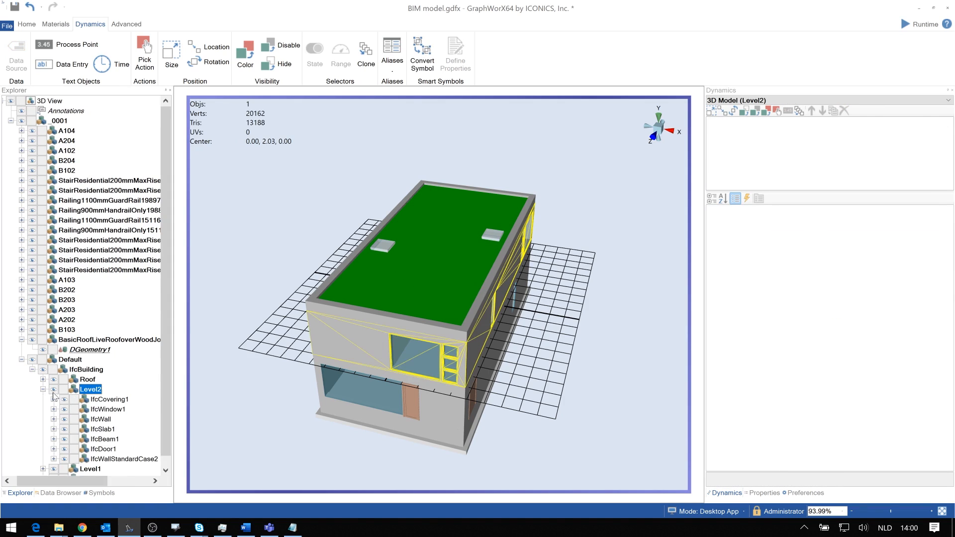
pyautogui.click(111, 452)
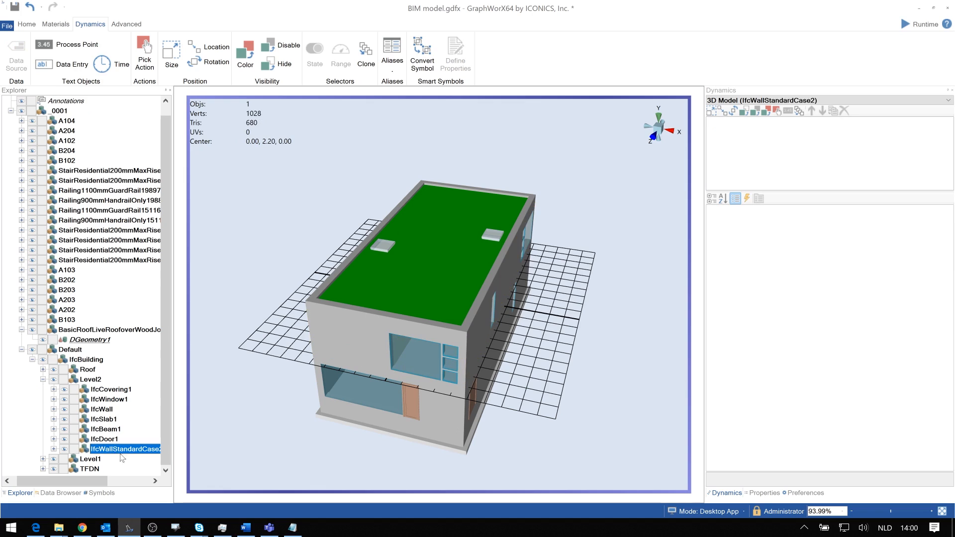
pyautogui.rightClick(111, 451)
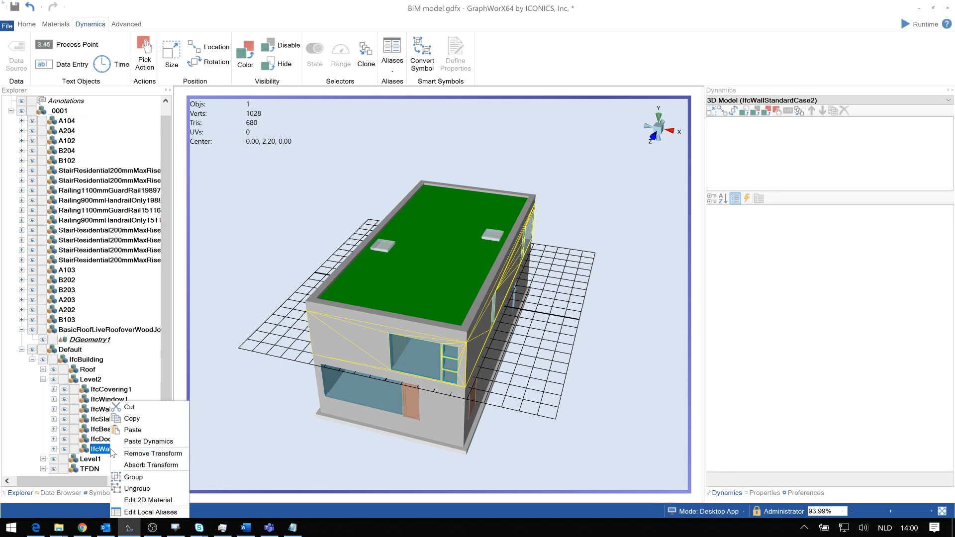
pyautogui.click(138, 443)
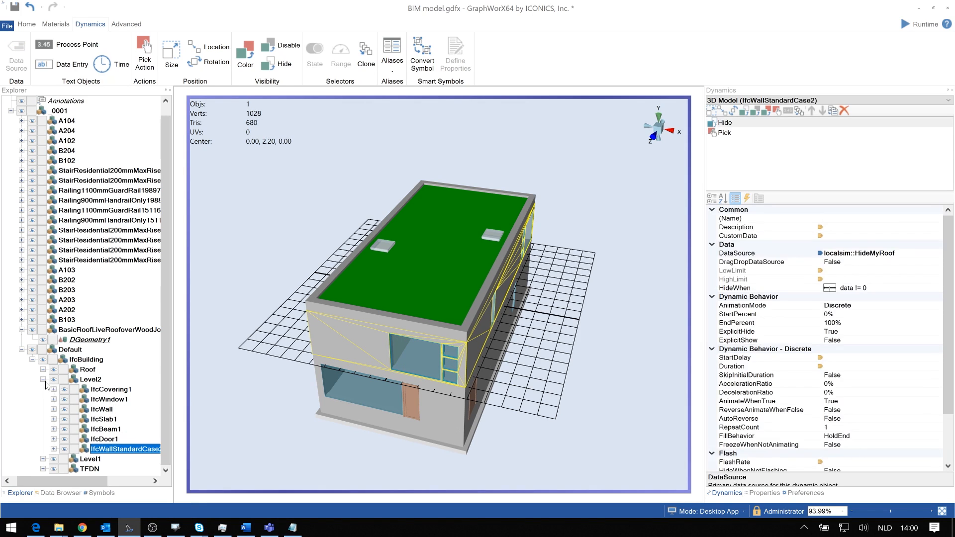
# Paste the copied roof dynamics onto IfcWallStandardCase1 under Level1 of IfcBuilding.
pyautogui.click(44, 380)
pyautogui.click(44, 400)
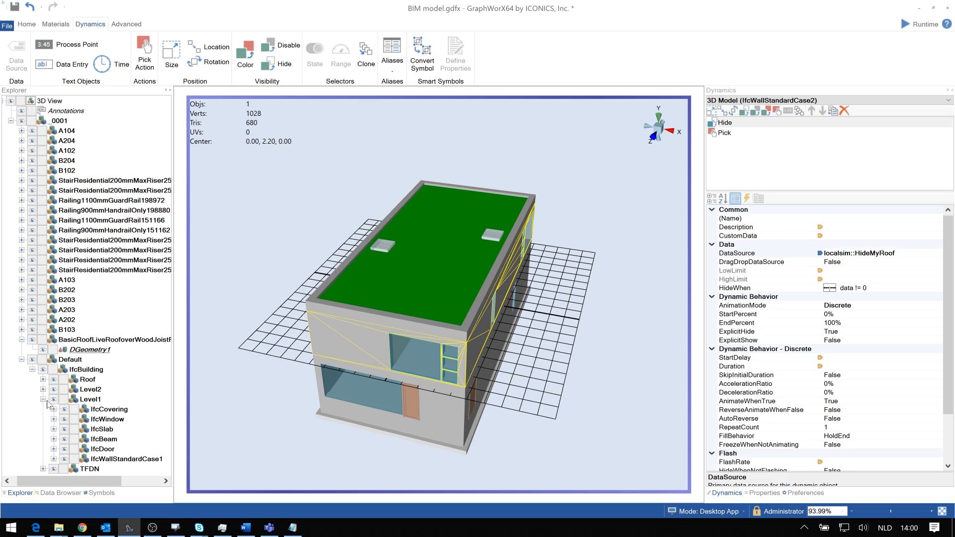
pyautogui.rightClick(120, 457)
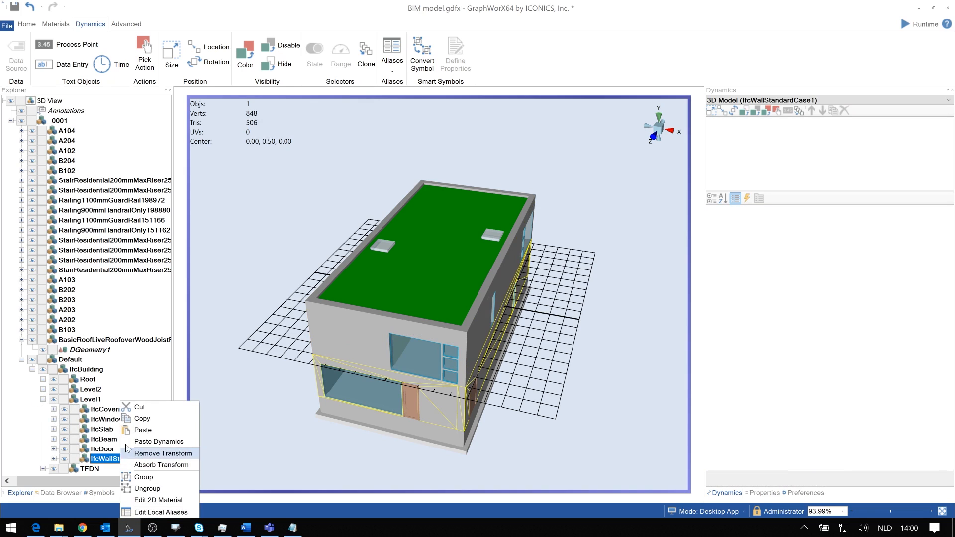
pyautogui.click(149, 442)
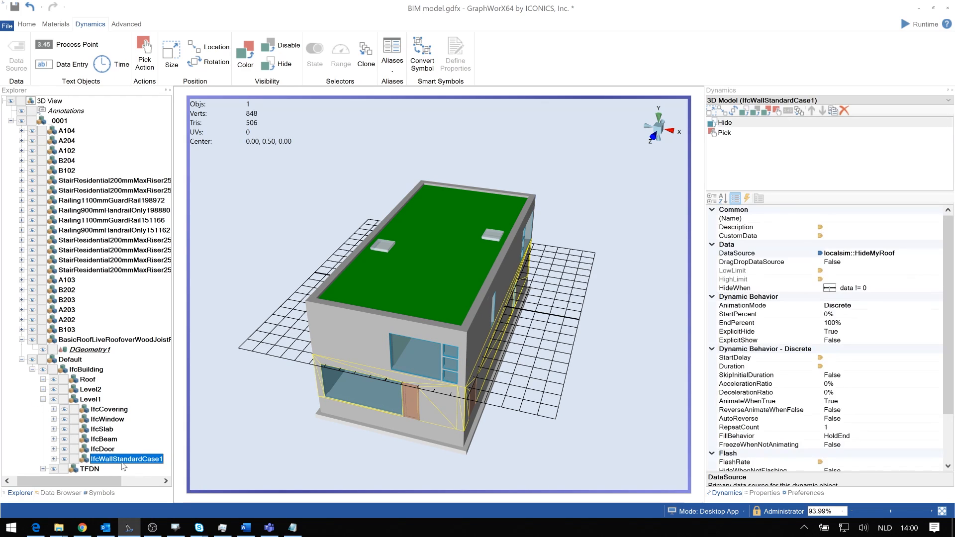
# Set the Hide dynamic of IfcWallStandardCase1 to hide when data == 0.
pyautogui.click(871, 288)
pyautogui.click(937, 288)
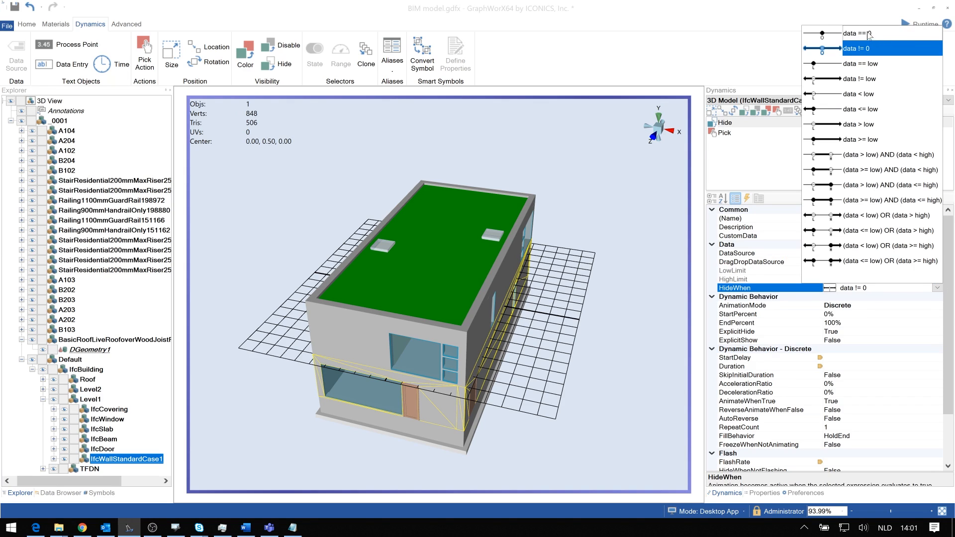
pyautogui.click(869, 35)
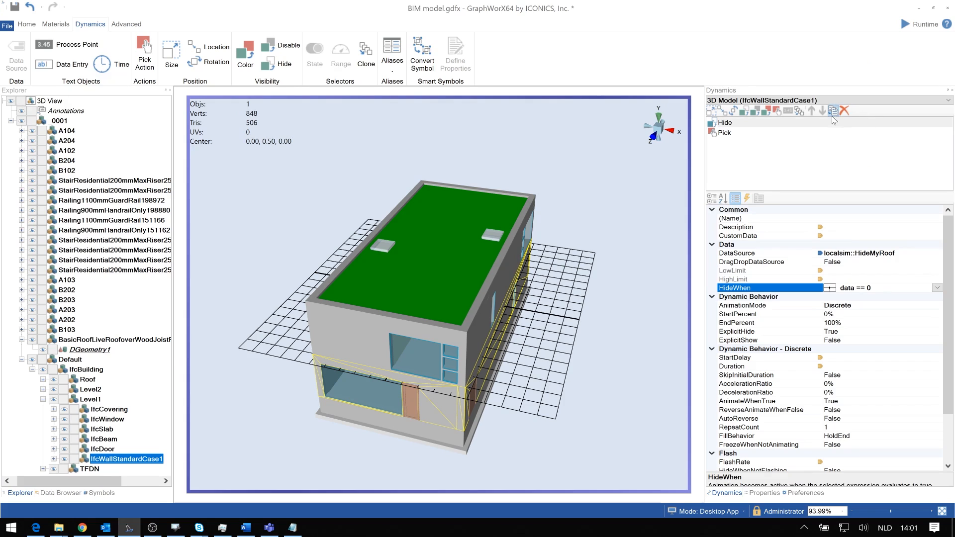
# Start runtime mode and test the visibility toggle by picking the green roof and the ground-floor wall.
pyautogui.click(920, 25)
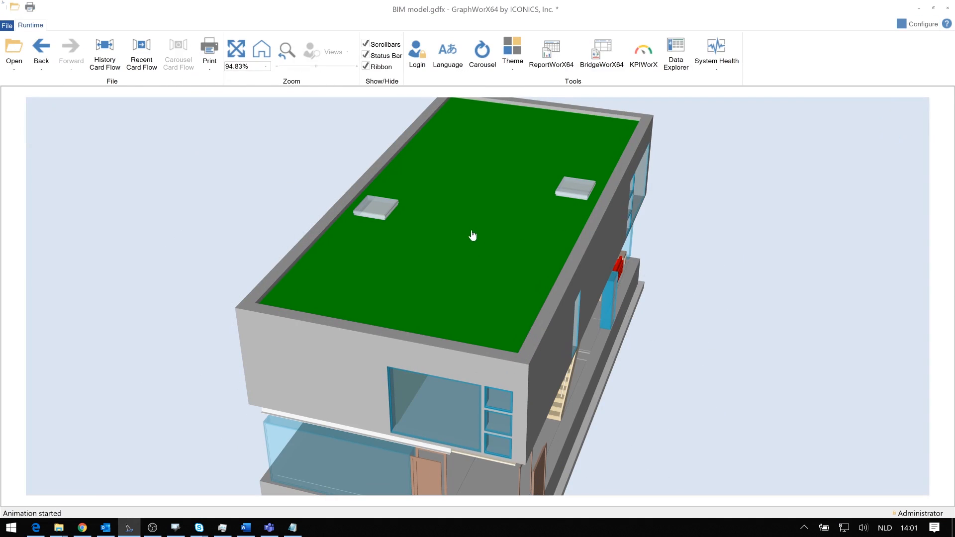
pyautogui.click(452, 270)
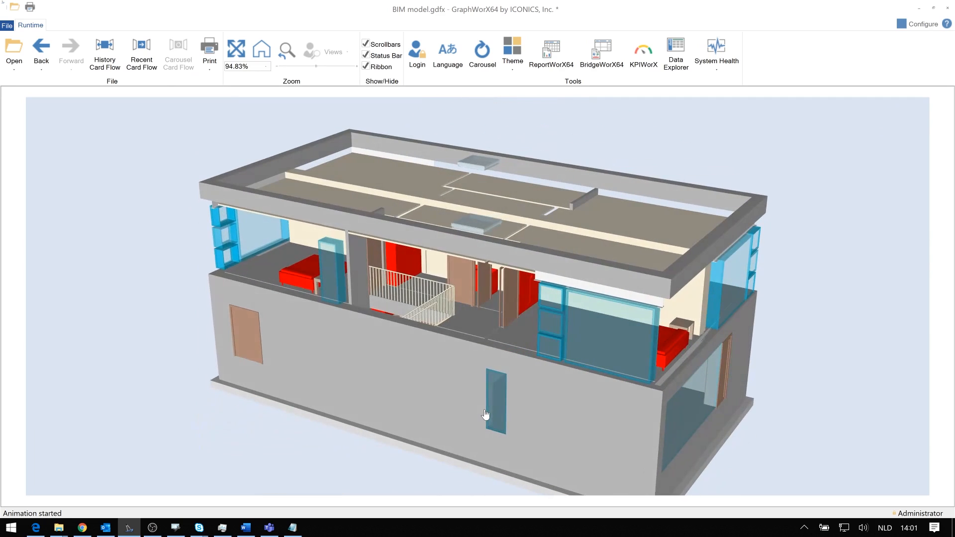
pyautogui.click(381, 386)
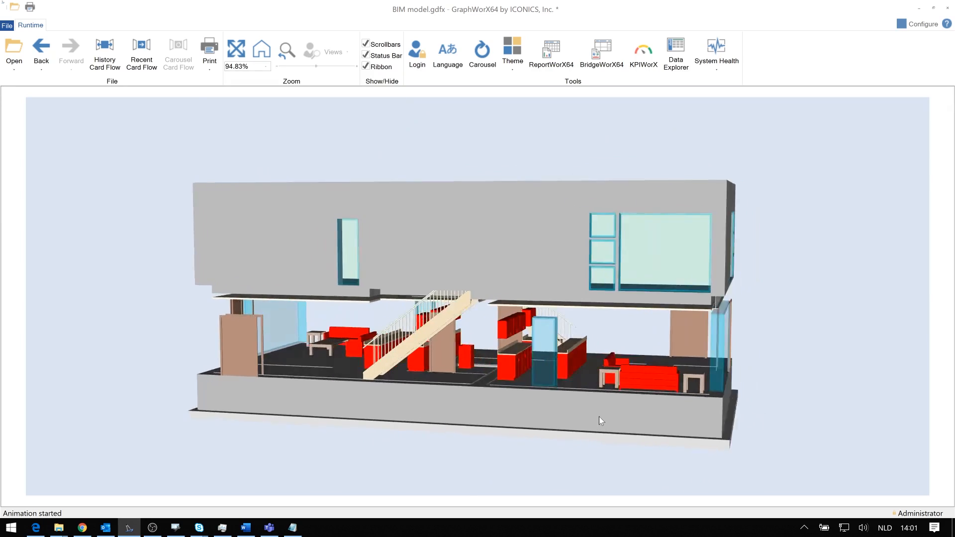
# Switch to Workbench and open the PSet_Revit_Constraints_Host property of the sofa MSofa1830mm1830mm168377 in room A102 for editing.
pyautogui.click(175, 527)
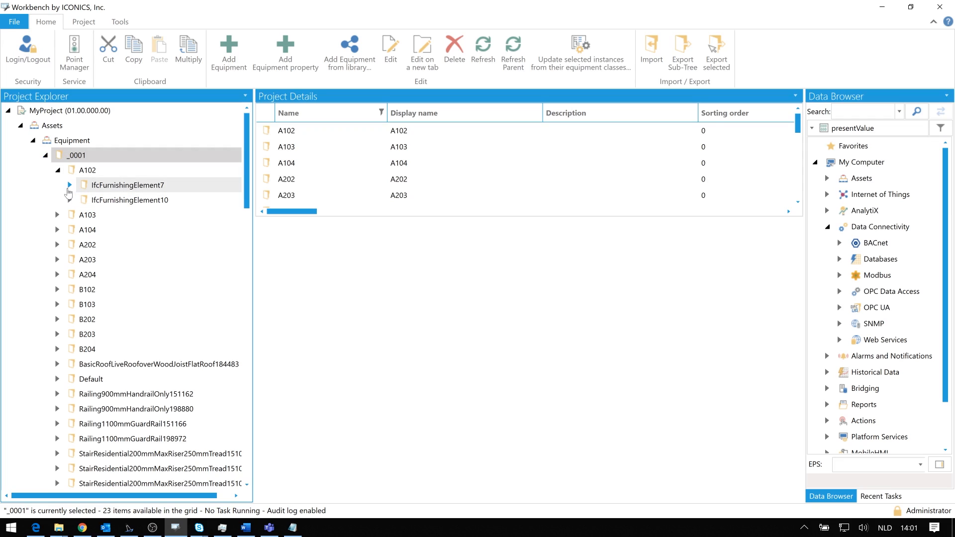
pyautogui.click(69, 186)
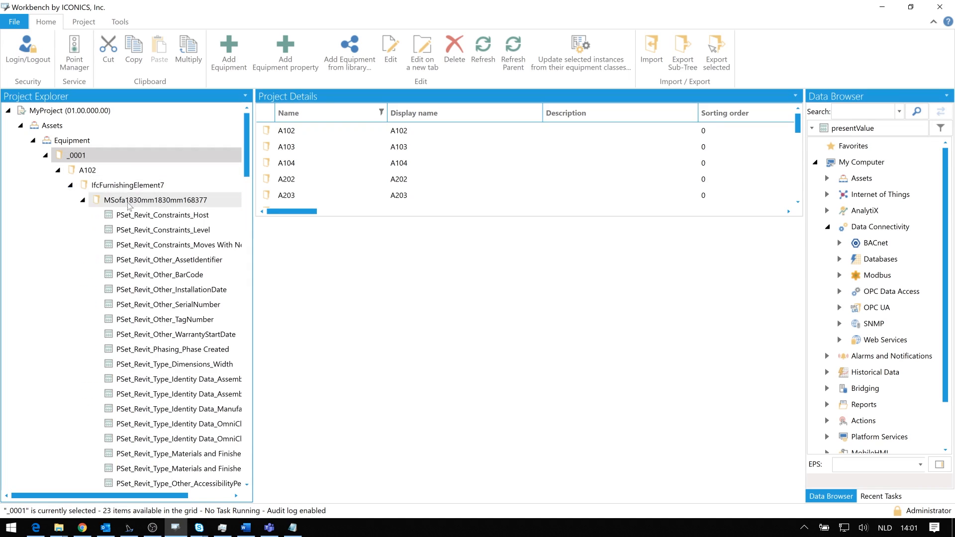
pyautogui.click(126, 221)
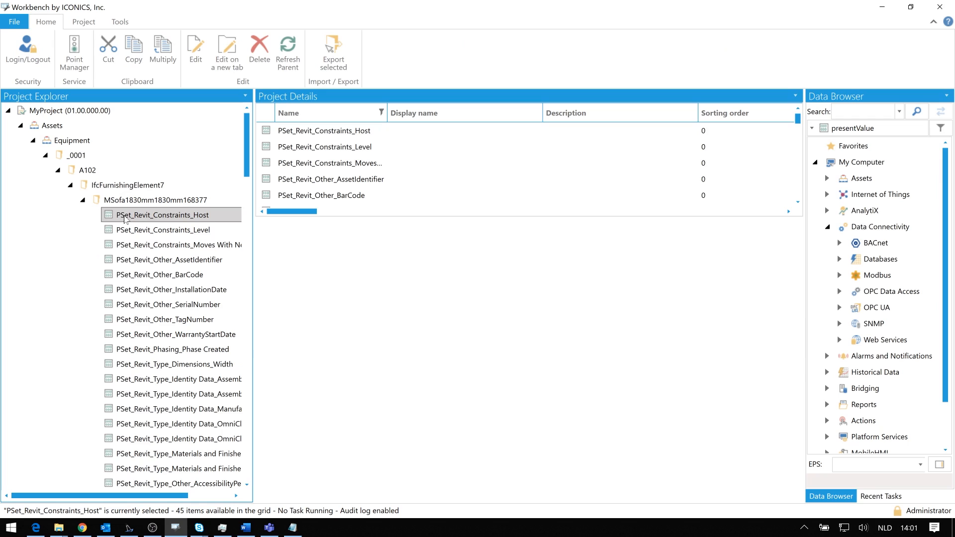
pyautogui.doubleClick(126, 218)
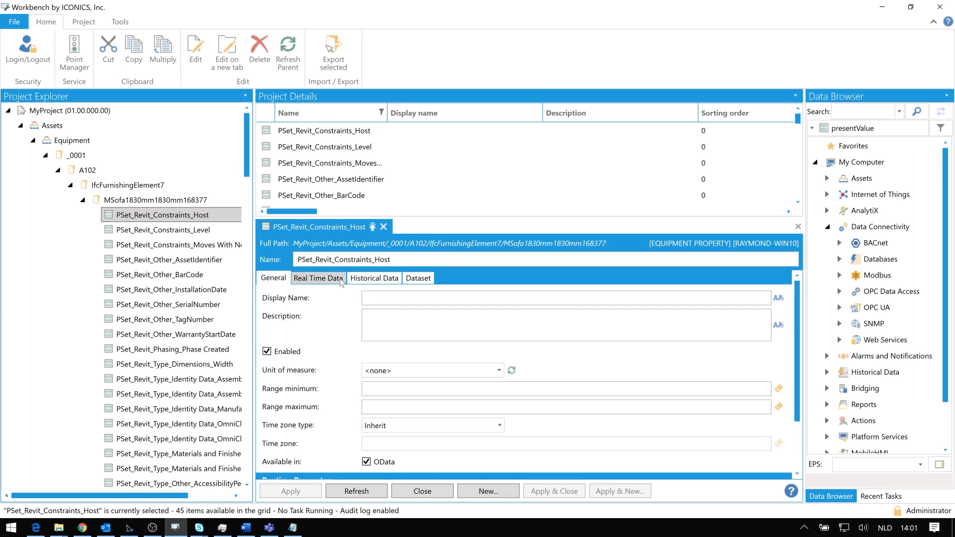
# Change the real-time data source type of PSet_Revit_Constraints_Host to Dynamic tag.
pyautogui.click(328, 279)
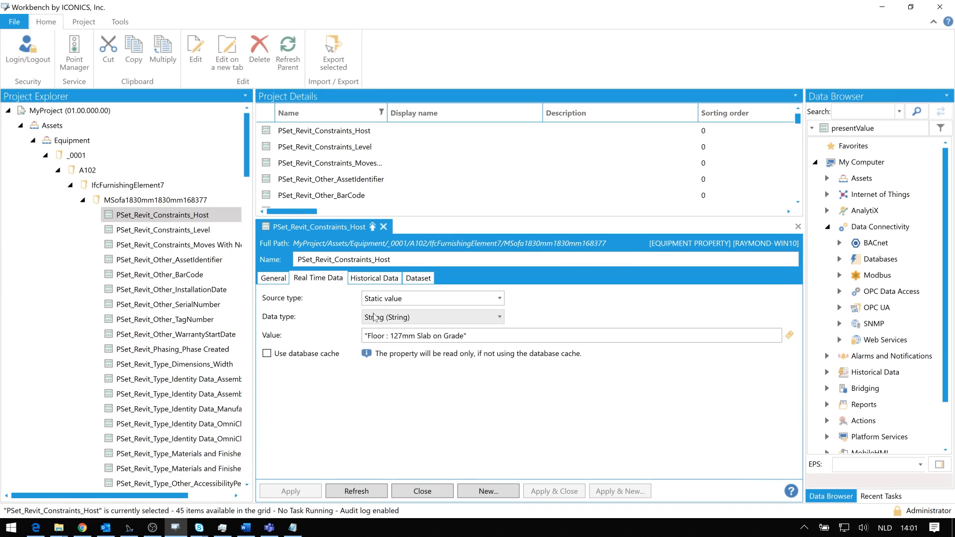
pyautogui.click(393, 299)
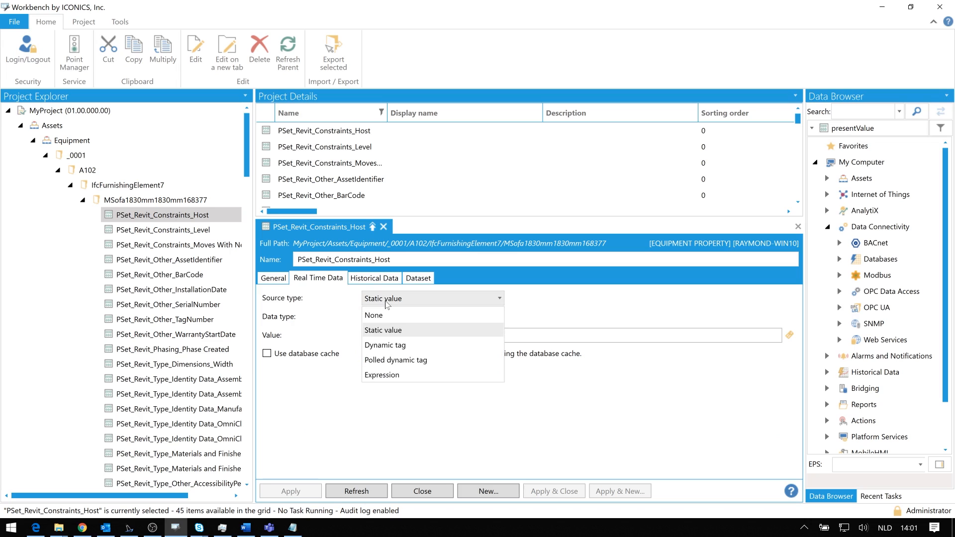
pyautogui.click(392, 346)
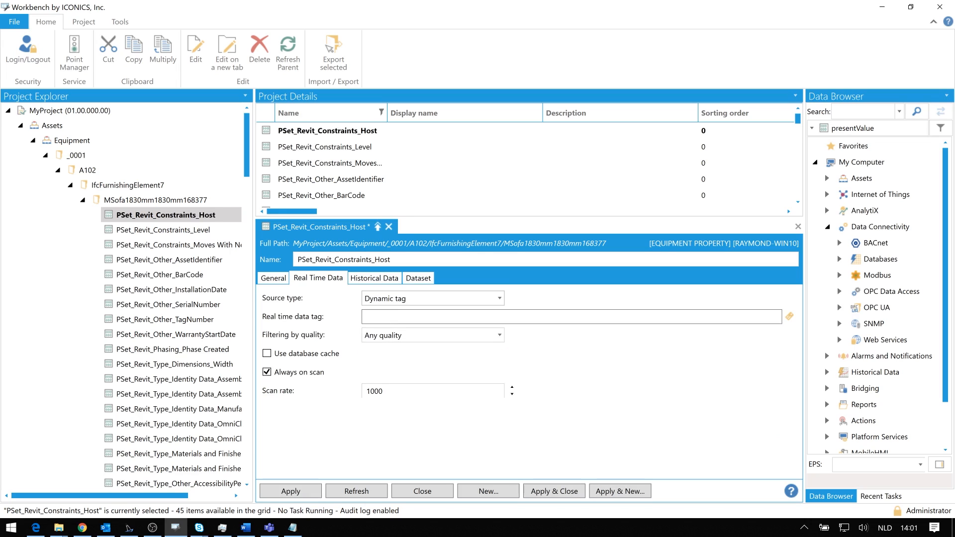